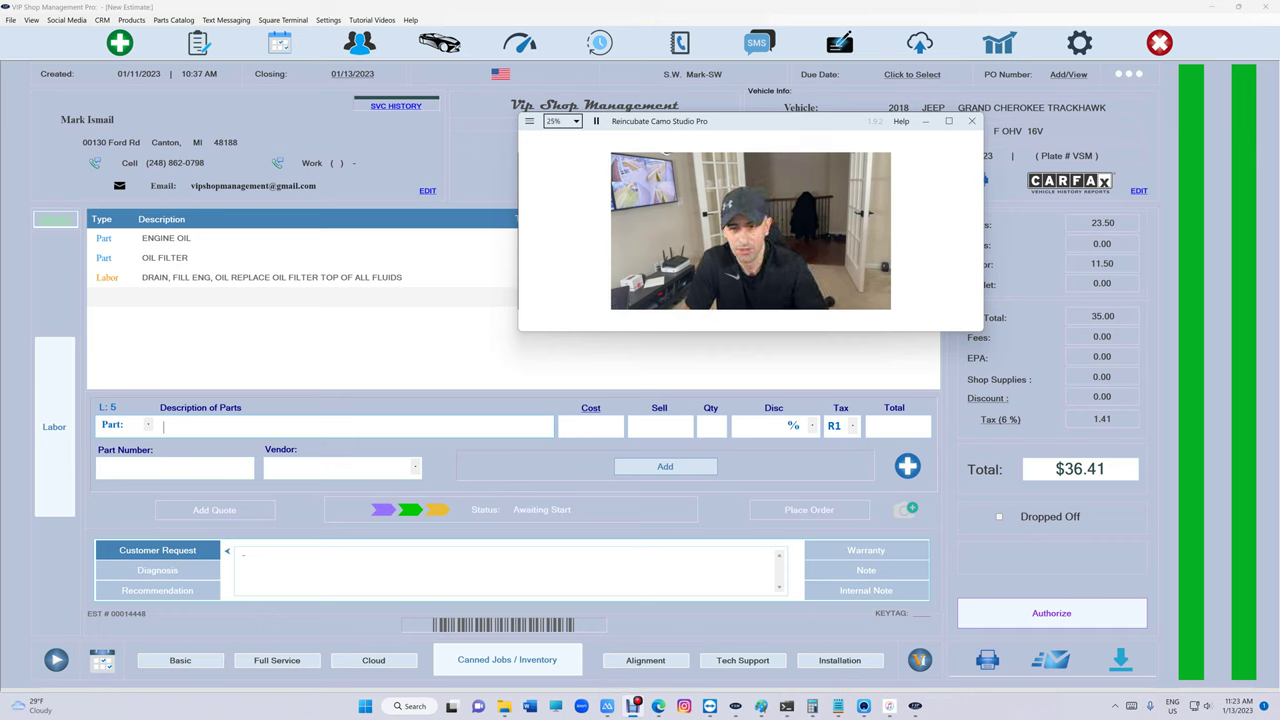
- Print the oil change sticker for next service due 04/13/2023 at 37658 miles, then restore the webcam preview
{"action": "left_click", "coordinate": [24, 168]}
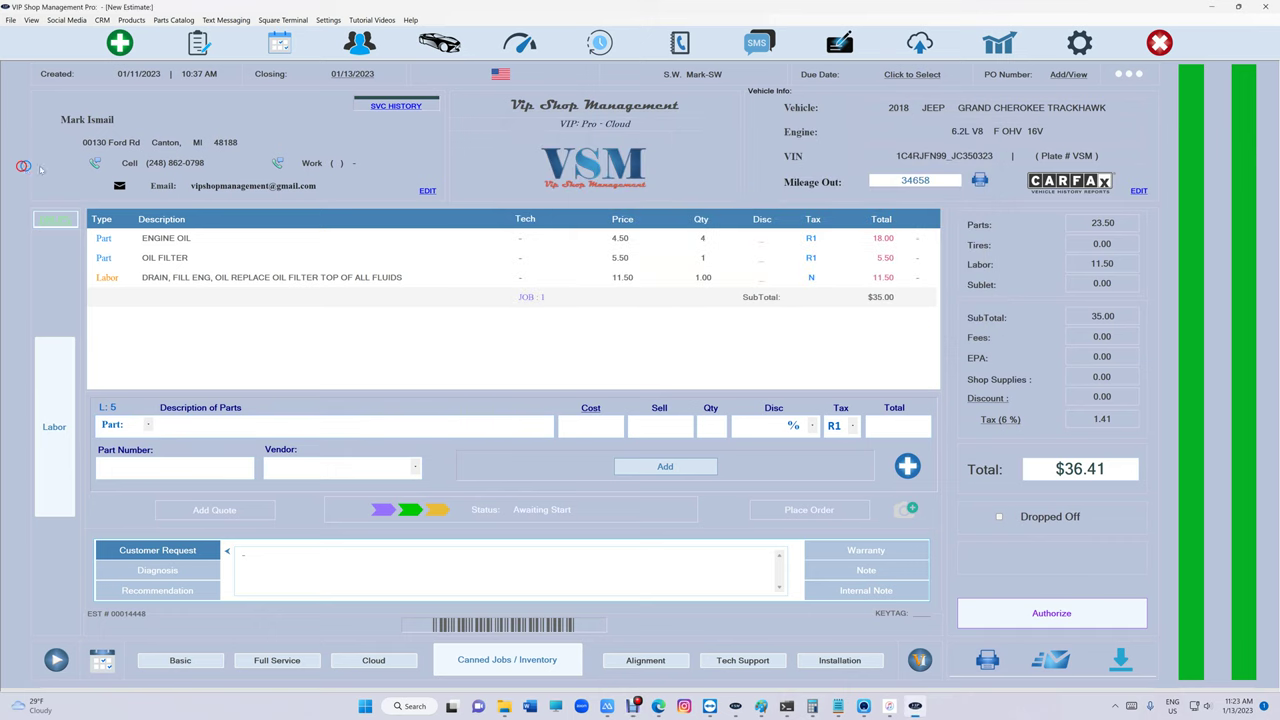
{"action": "left_click", "coordinate": [979, 179]}
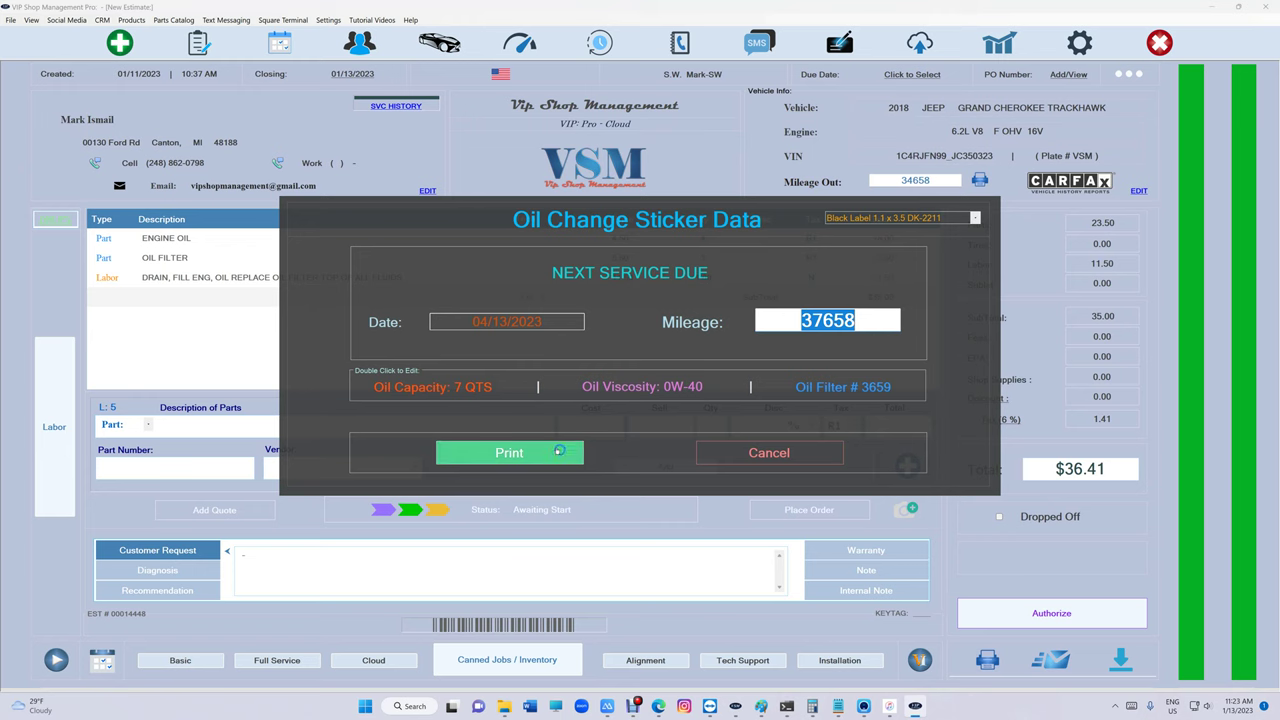
{"action": "left_click", "coordinate": [555, 450]}
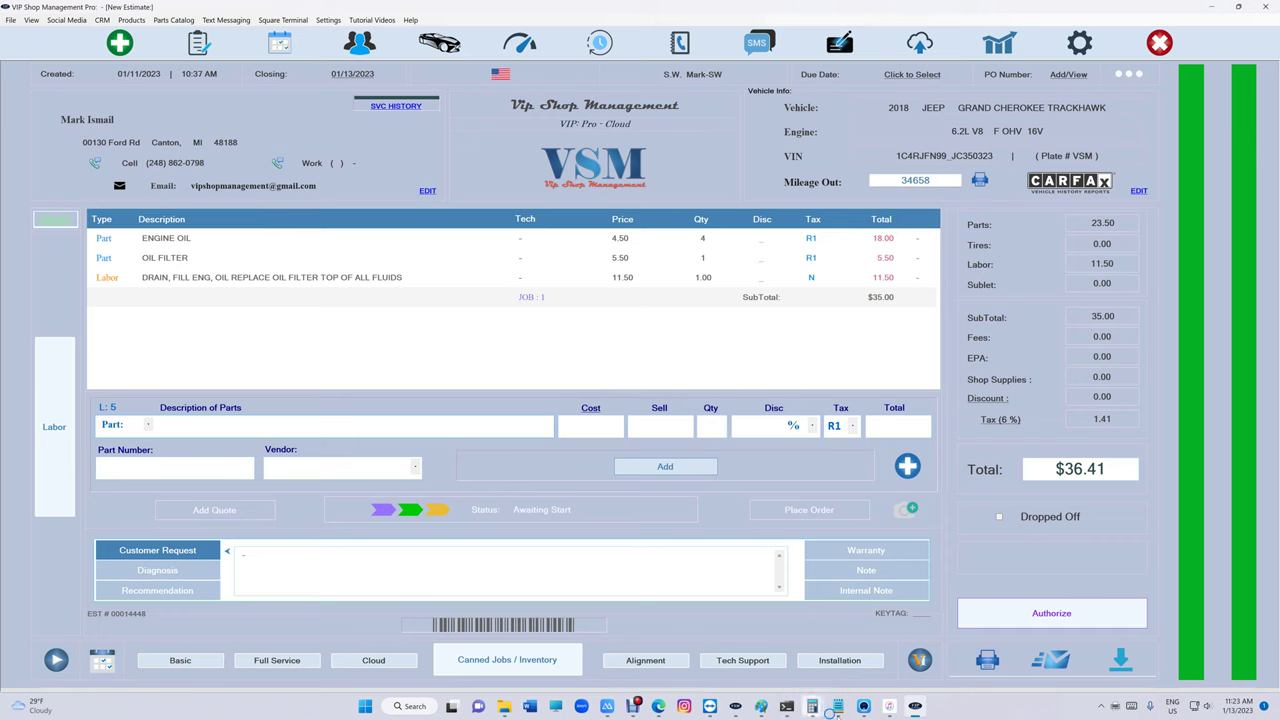
{"action": "left_click", "coordinate": [864, 706]}
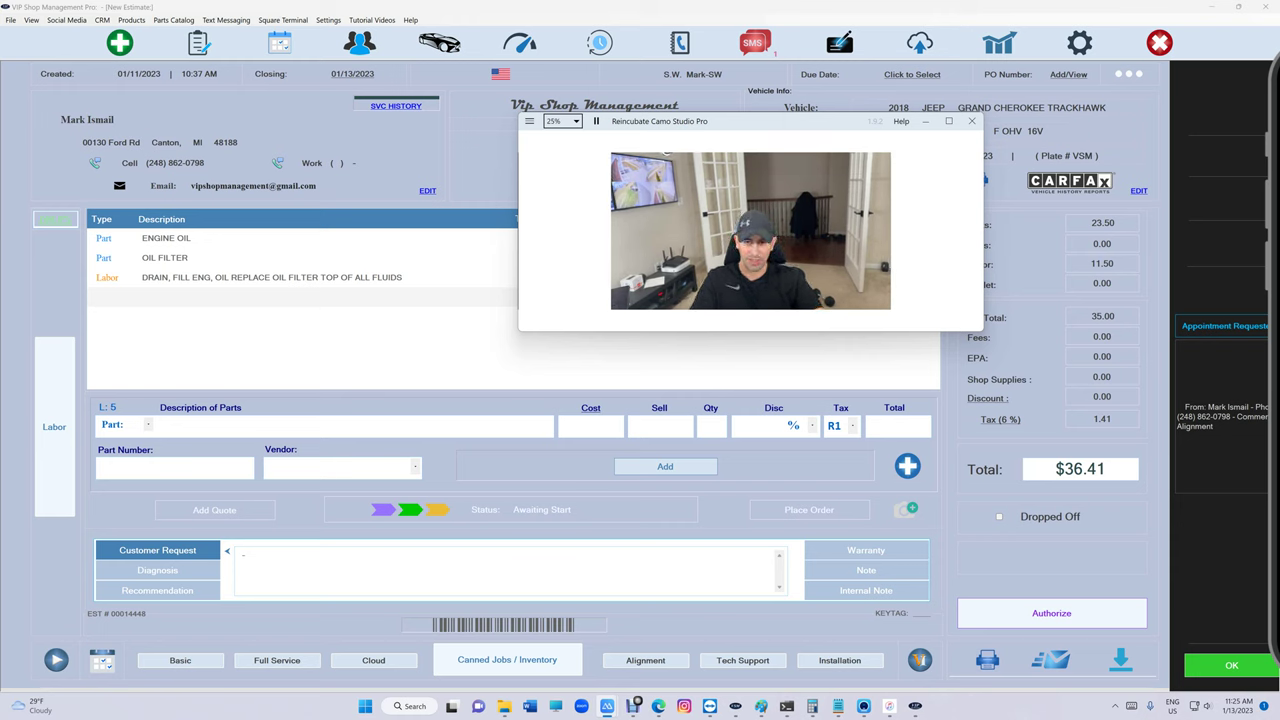
- Read the newest alignment Appointment Request's sender details in Notification Center, then close it
{"action": "left_click", "coordinate": [1207, 418]}
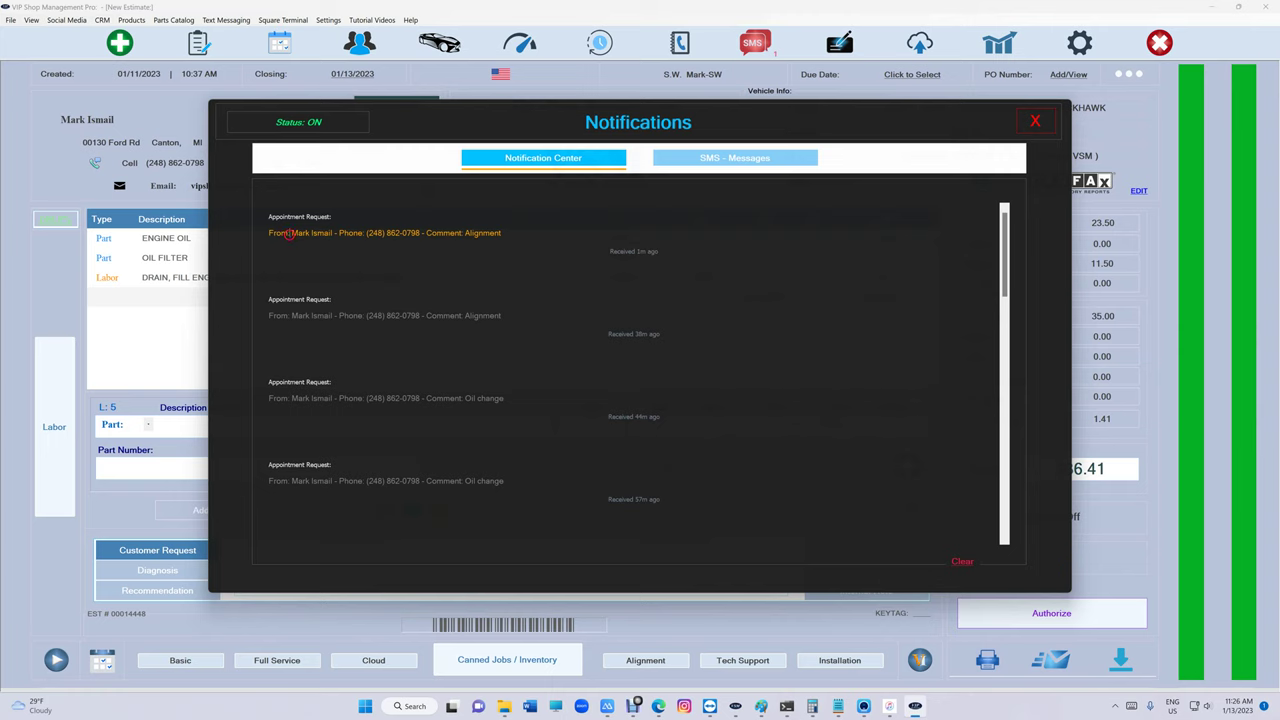
{"action": "left_click_drag", "start_coordinate": [287, 233], "coordinate": [512, 234]}
{"action": "left_click", "coordinate": [1035, 121]}
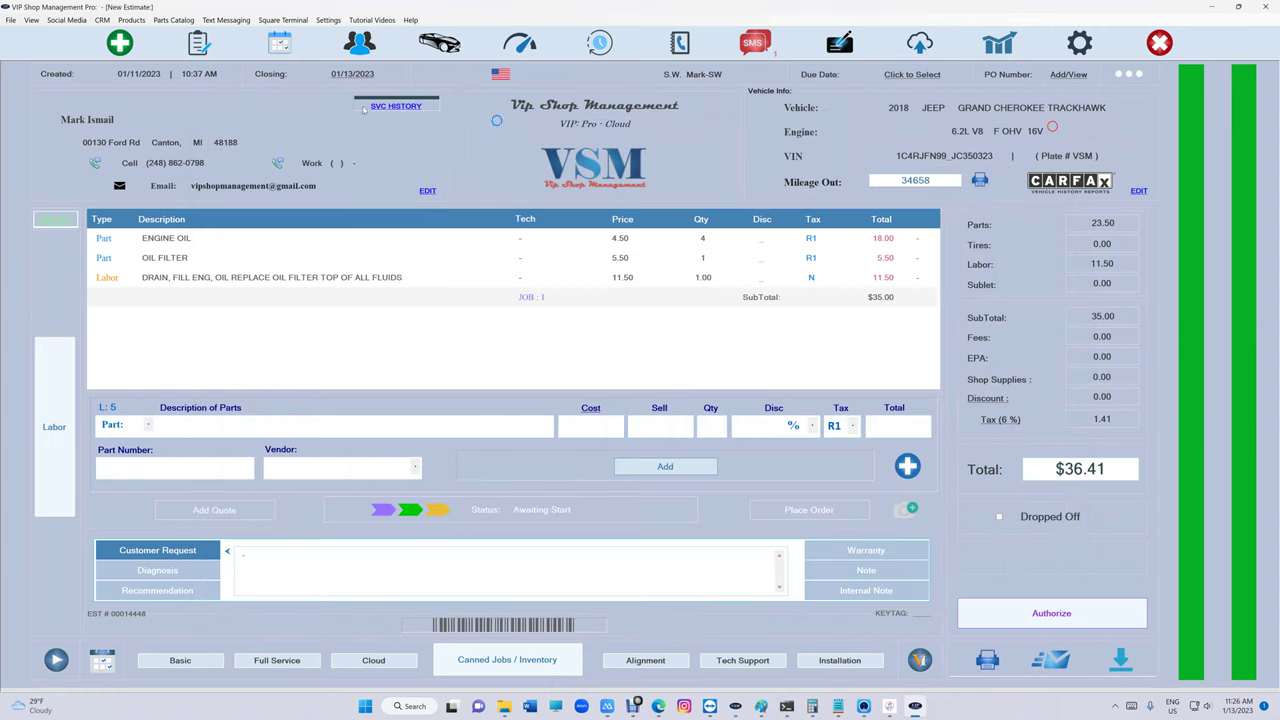
- Accept the new request on the scheduling calendar for a one-hour alignment, Tuesday January 31, 2:00 PM
{"action": "left_click", "coordinate": [280, 45]}
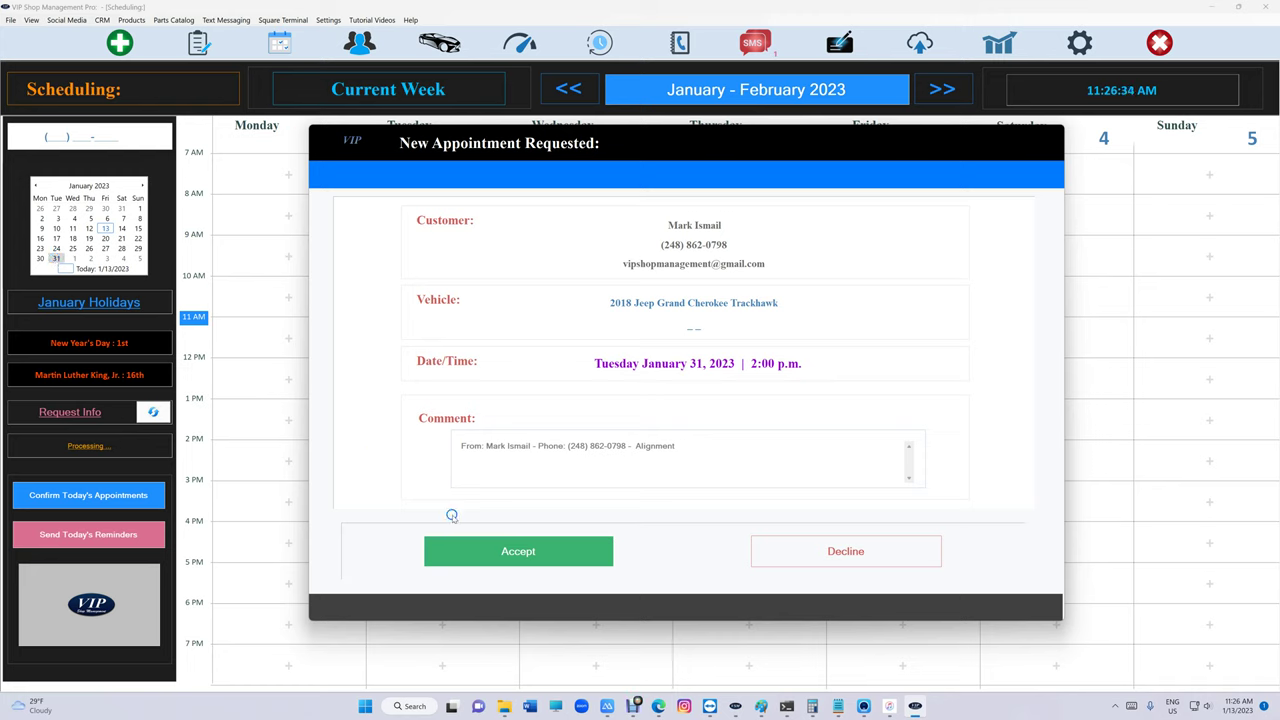
{"action": "left_click", "coordinate": [503, 560]}
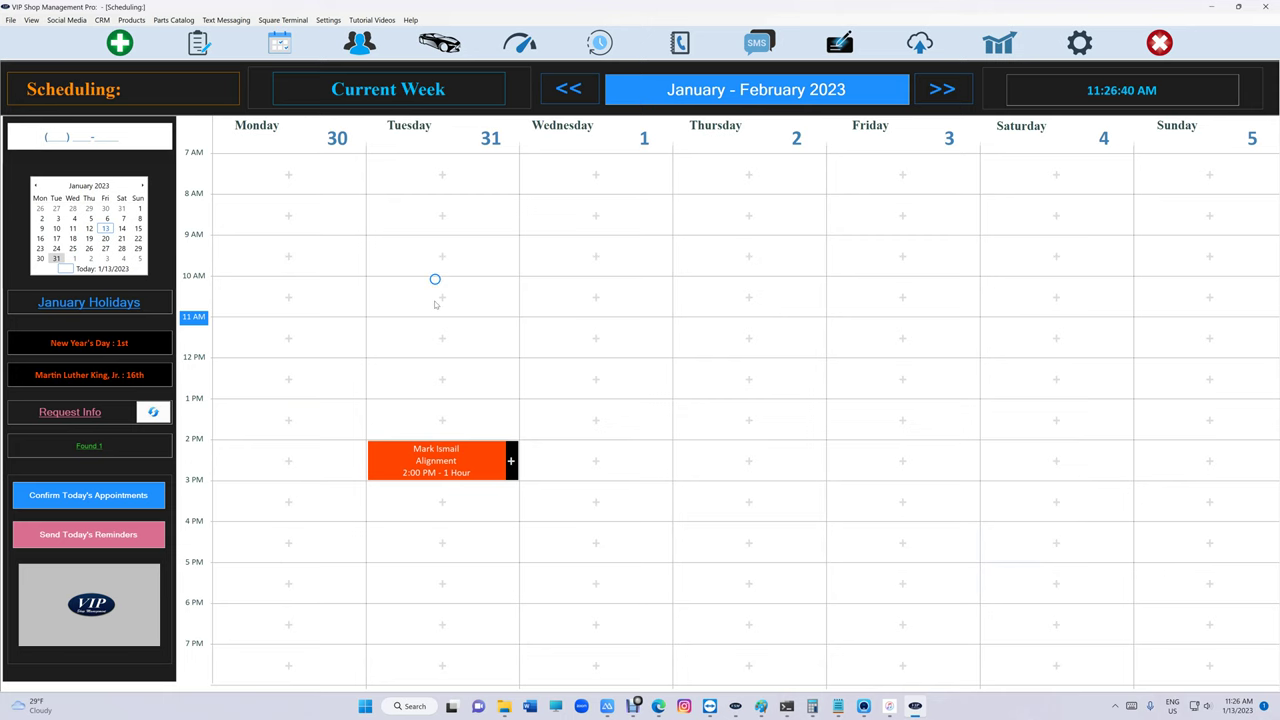
- Confirm the Tuesday 2:00 PM alignment appointment with the customer via Text Message
{"action": "left_click", "coordinate": [442, 466]}
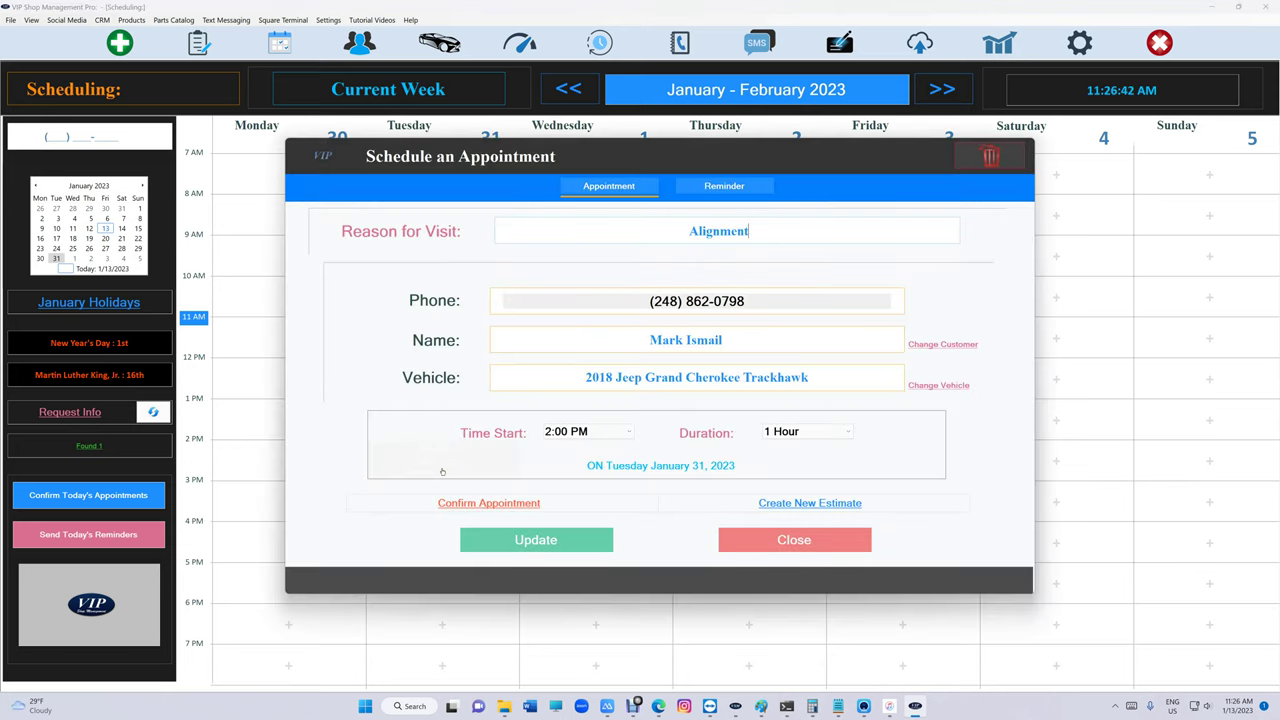
{"action": "left_click", "coordinate": [510, 503]}
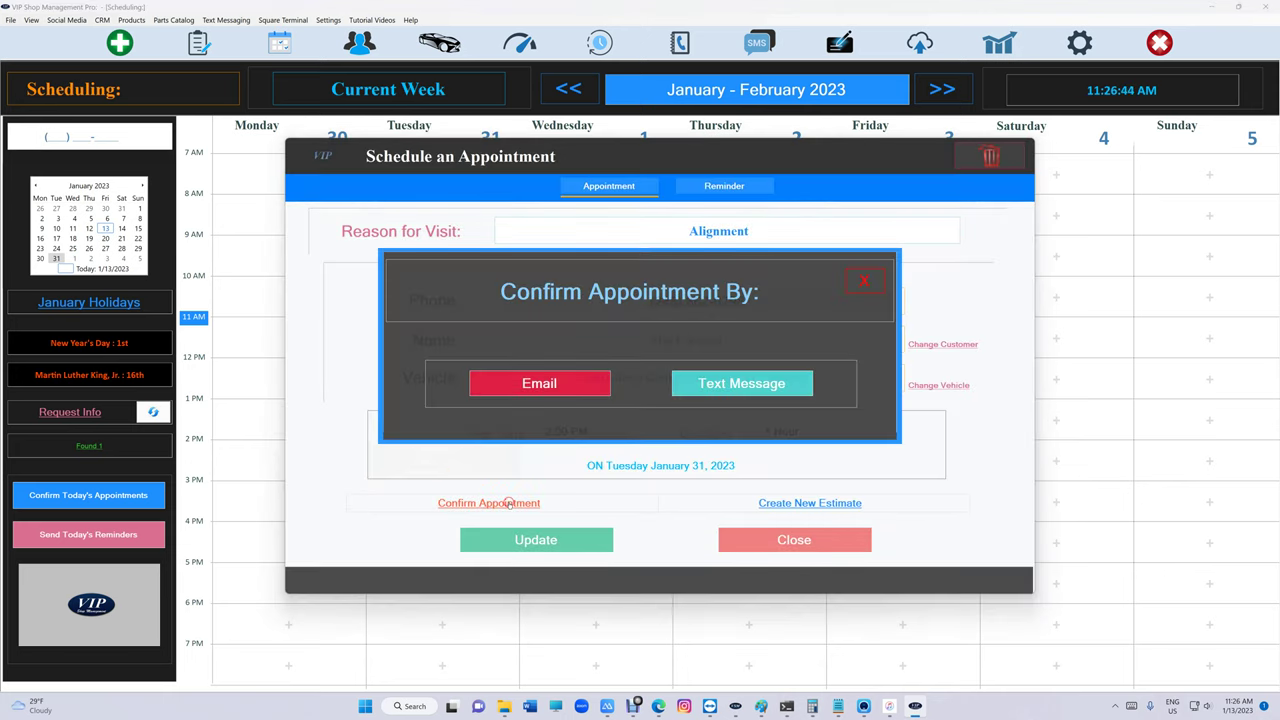
{"action": "left_click", "coordinate": [712, 390]}
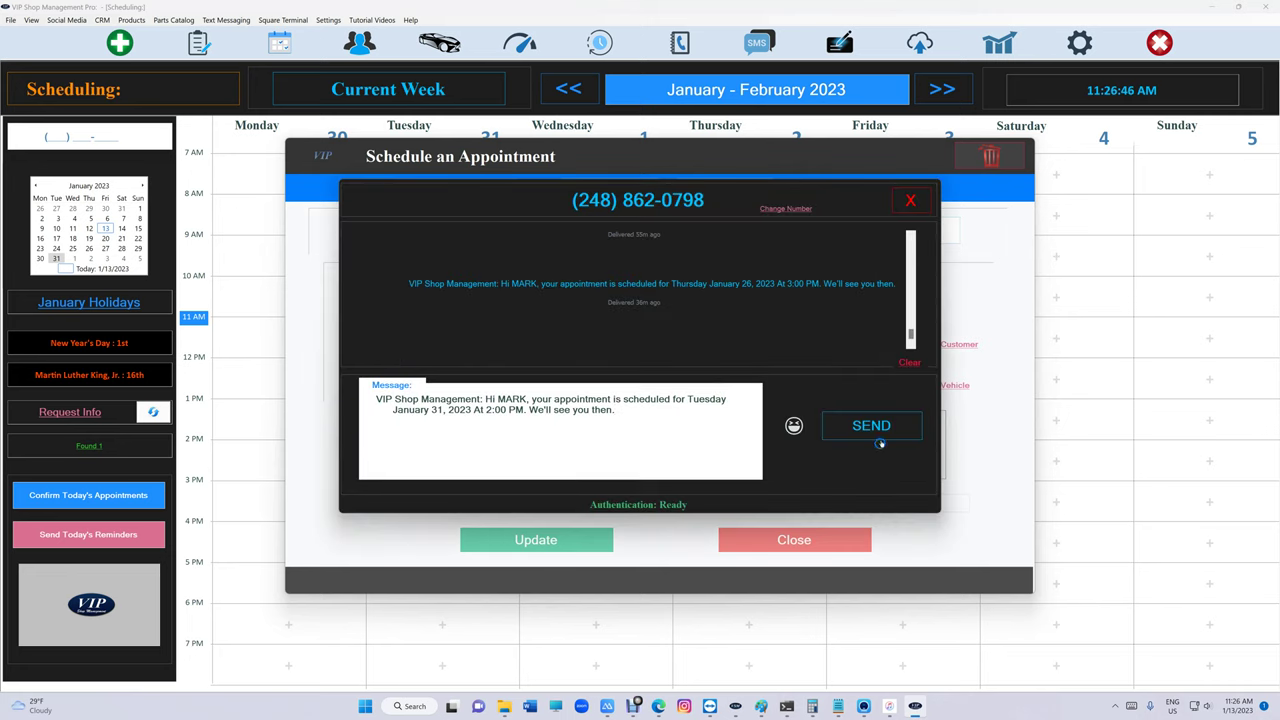
{"action": "left_click", "coordinate": [882, 427]}
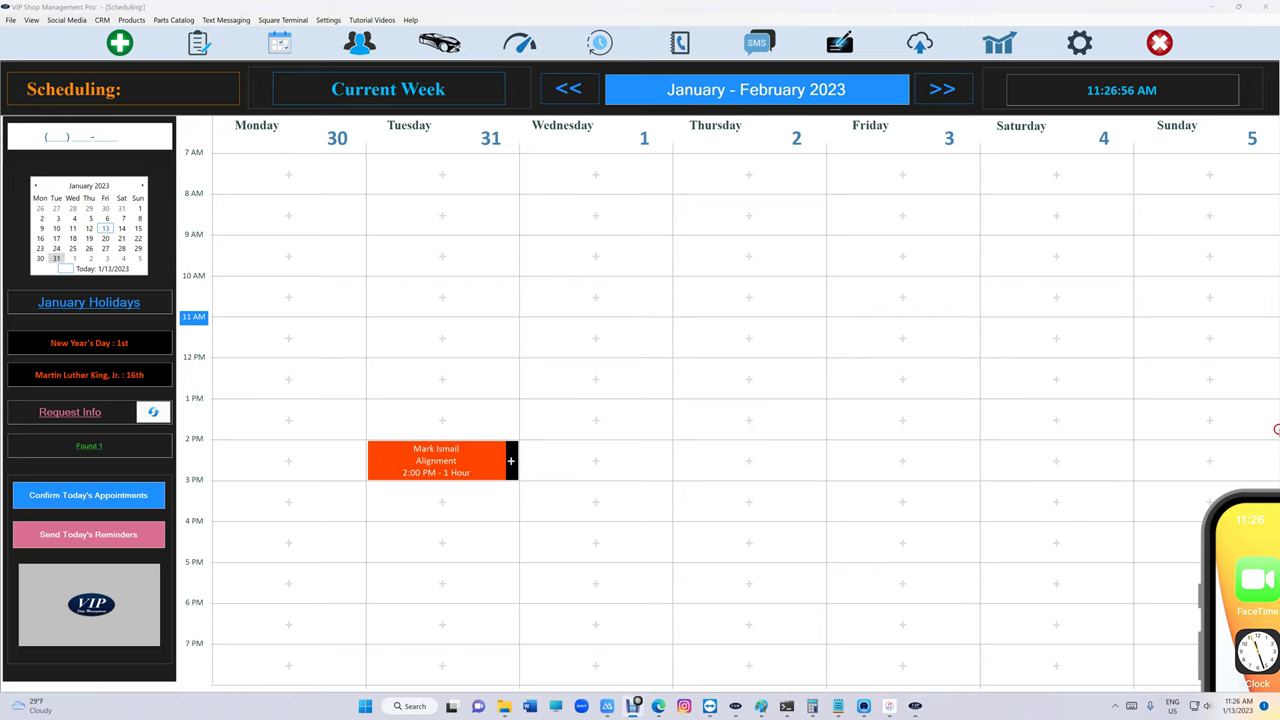
{"action": "left_click", "coordinate": [508, 156]}
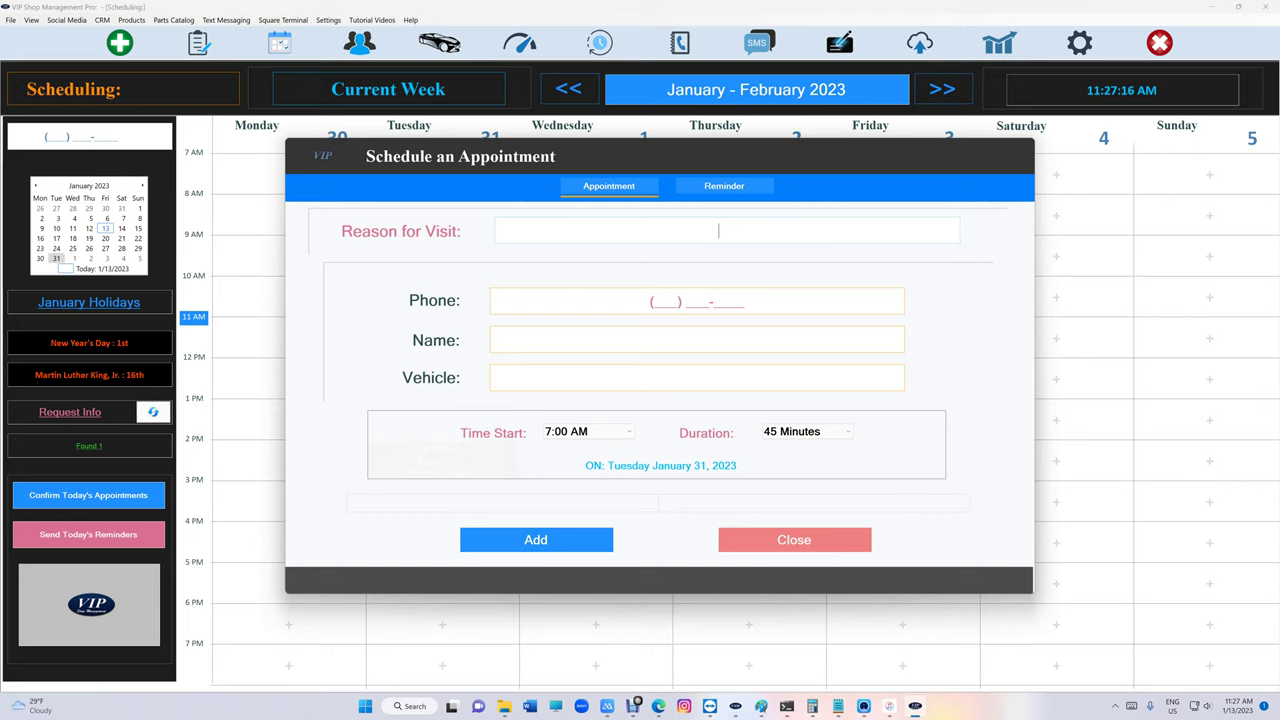
{"action": "left_click", "coordinate": [770, 548]}
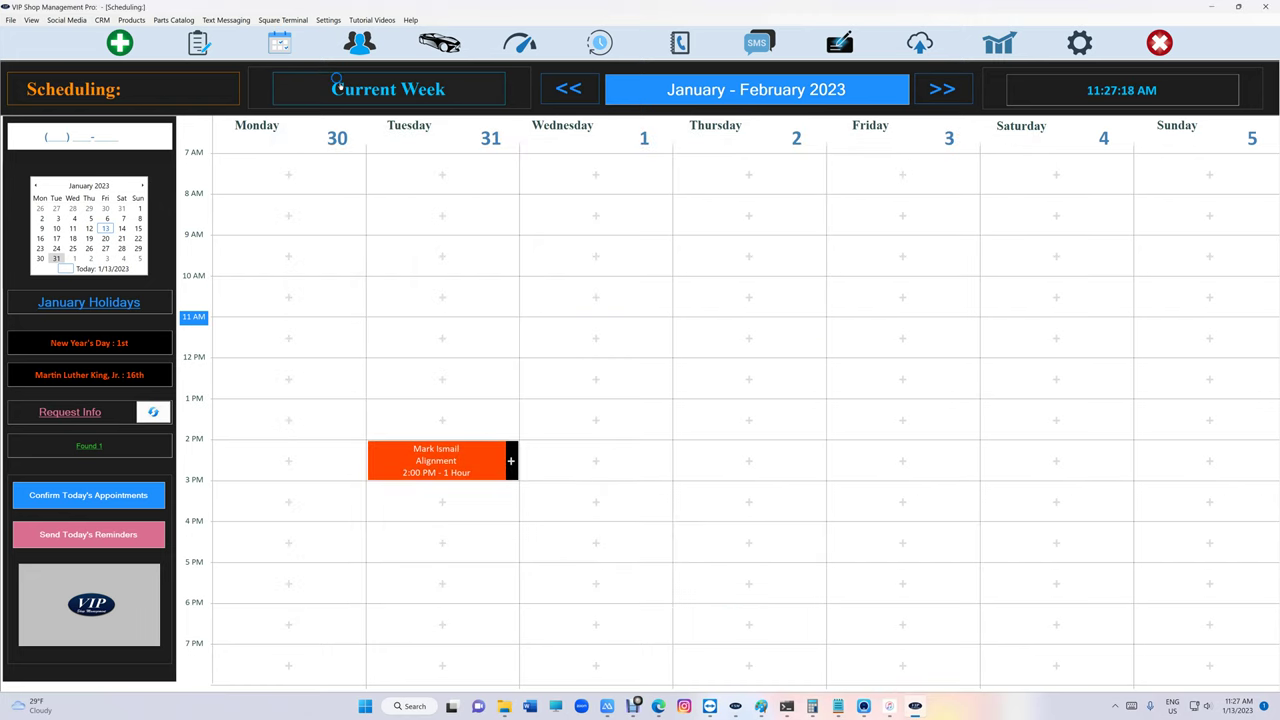
- Jump to the current week, page forward to Jan 30–Feb 5, and restore the webcam preview
{"action": "left_click", "coordinate": [343, 88]}
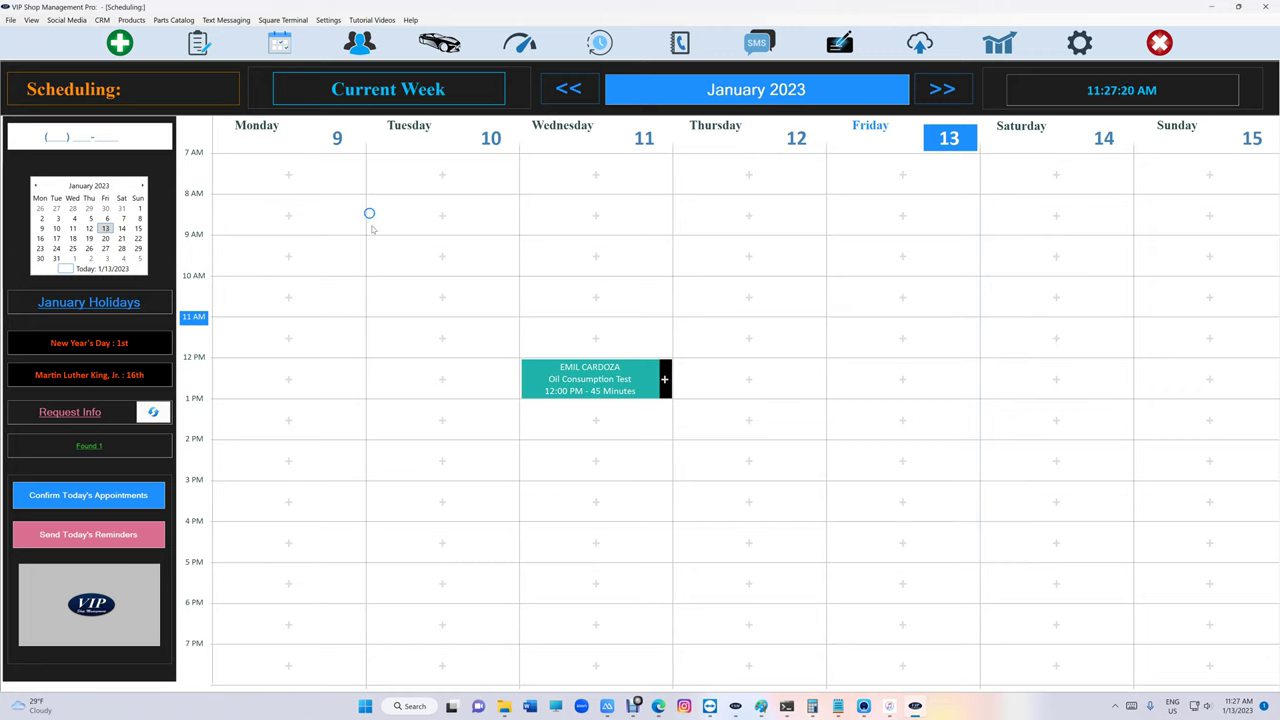
{"action": "left_click", "coordinate": [940, 93]}
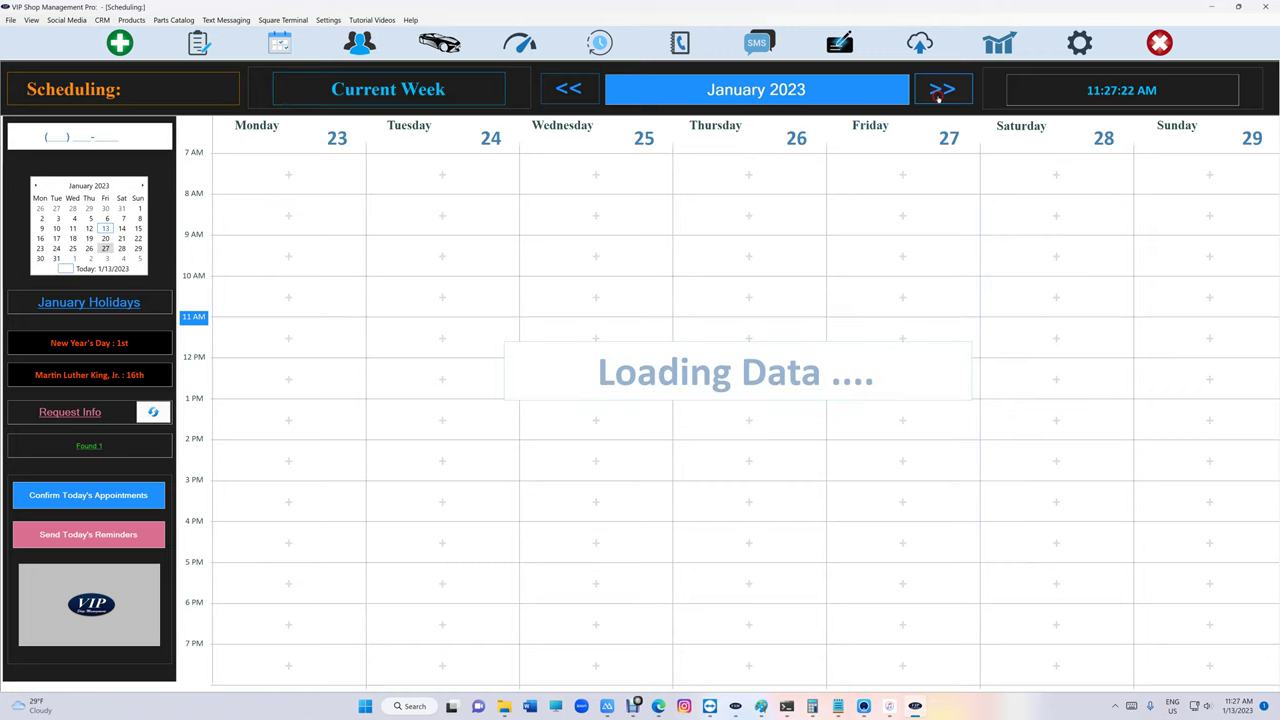
{"action": "left_click", "coordinate": [939, 94]}
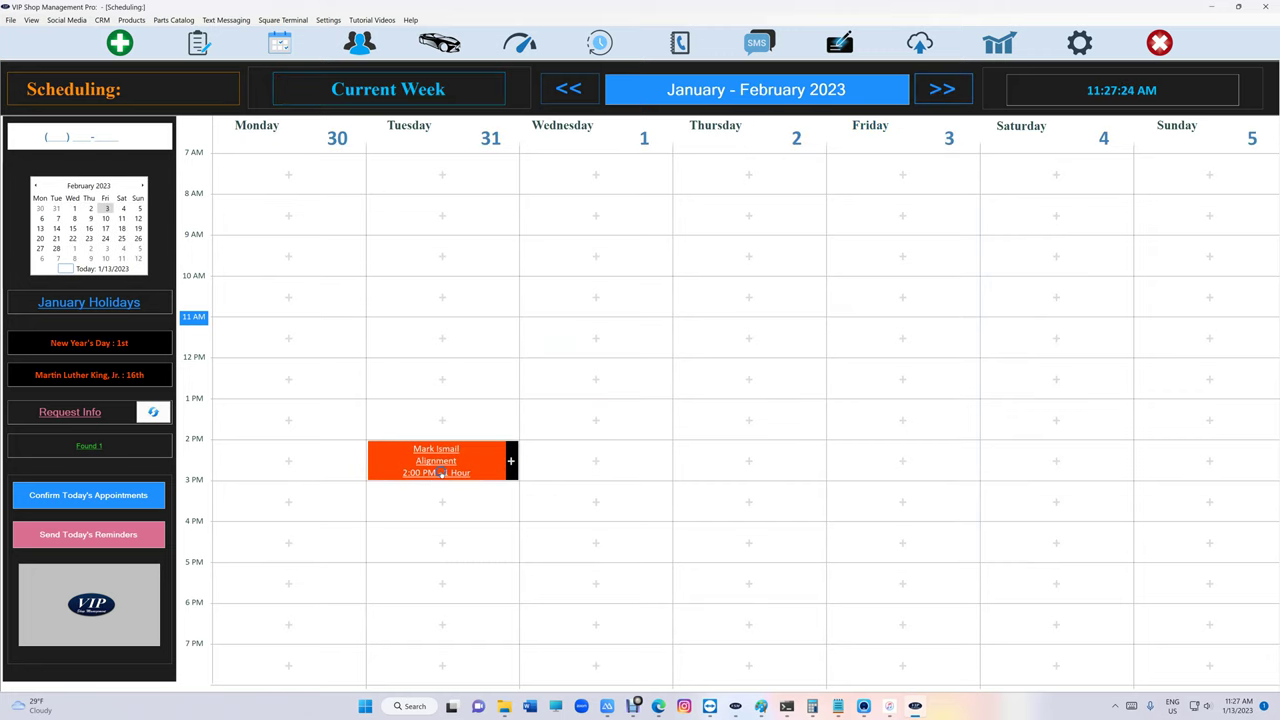
{"action": "left_click", "coordinate": [864, 706]}
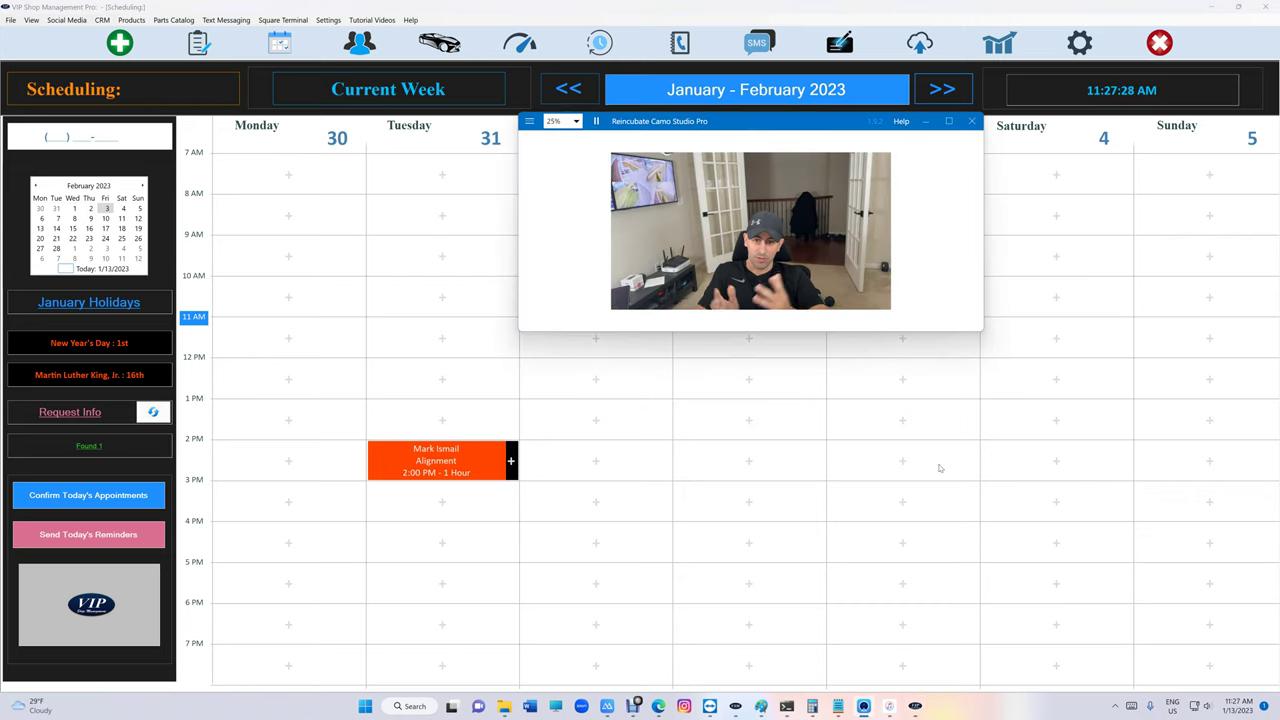